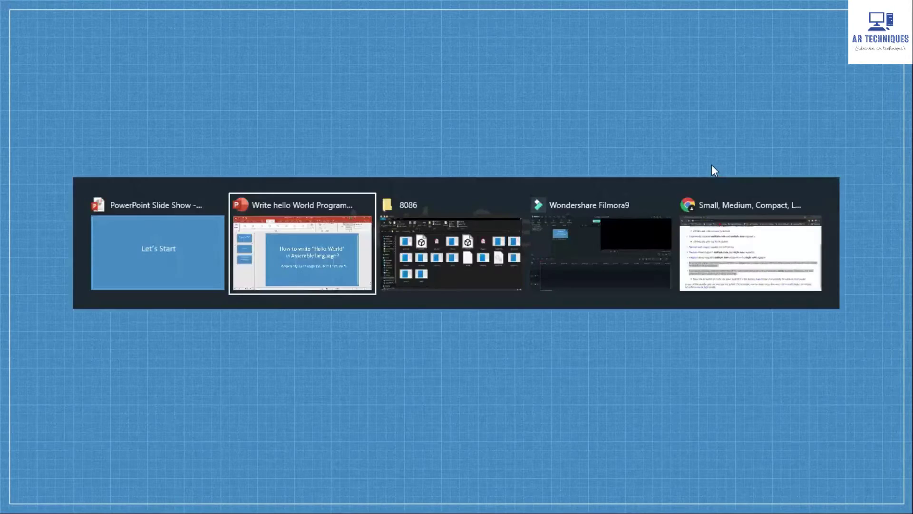
key("alt+Tab")
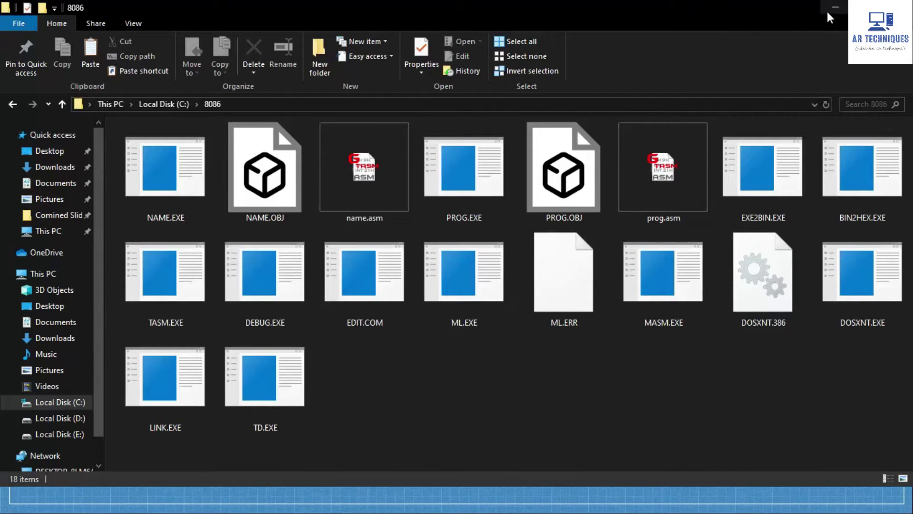
Create a new text document in the 8086 folder and rename it hello.asm, dropping the .txt extension.
key("super+Down")
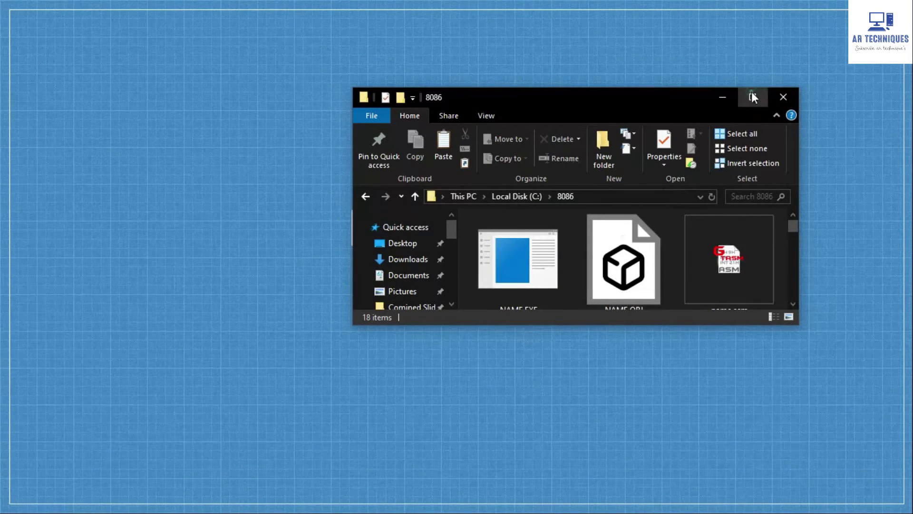
left_click(752, 95)
right_click(447, 390)
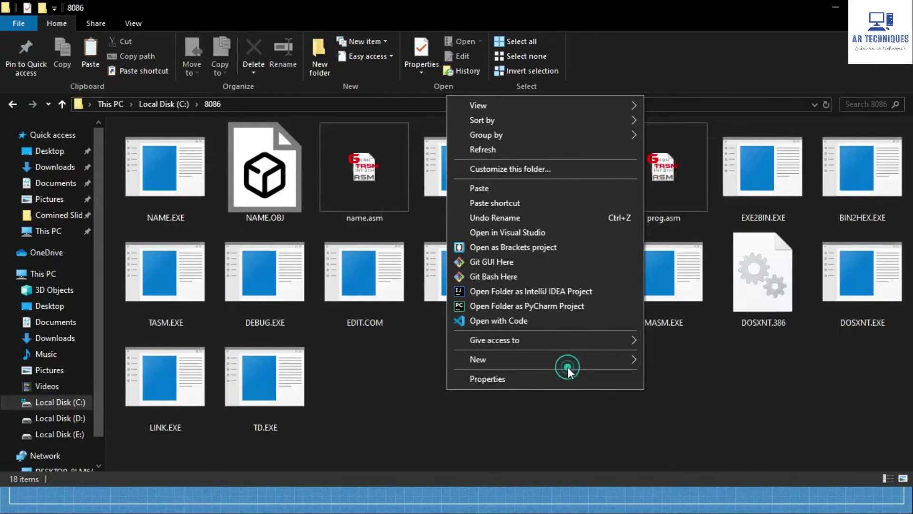
left_click(706, 318)
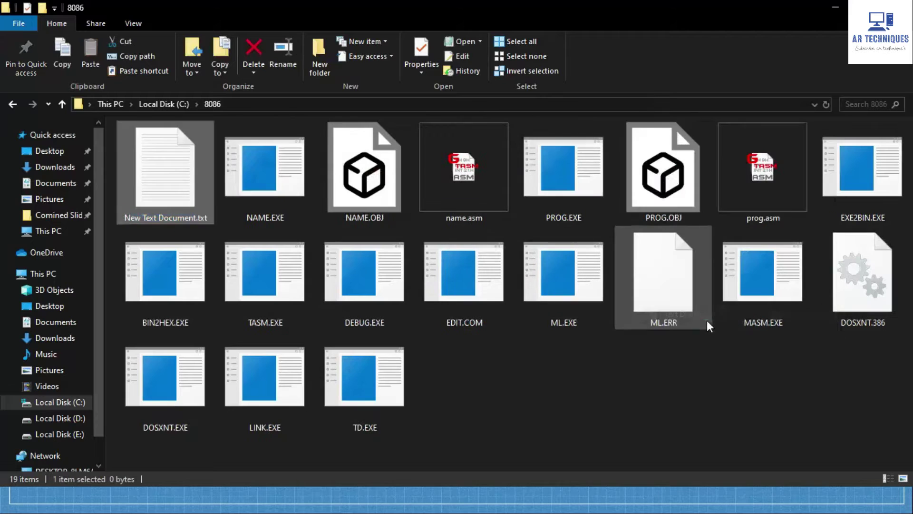
left_click(707, 320)
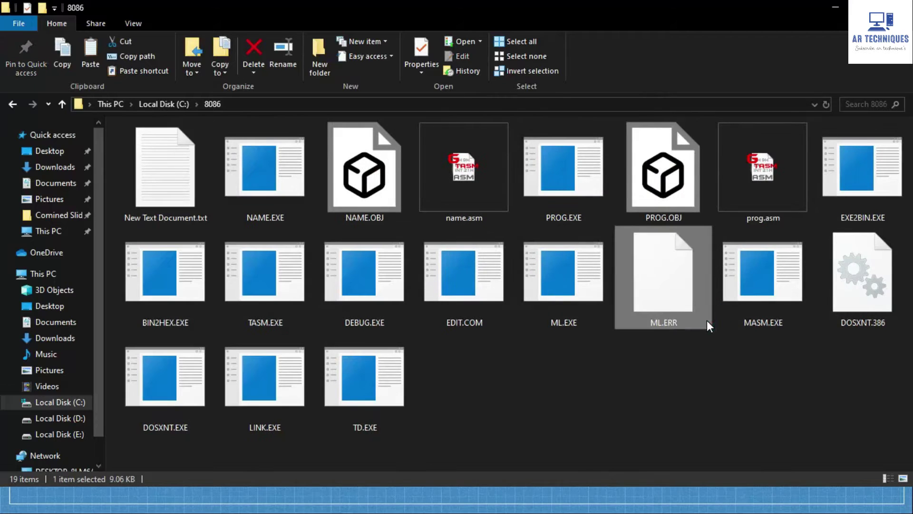
left_click(183, 213)
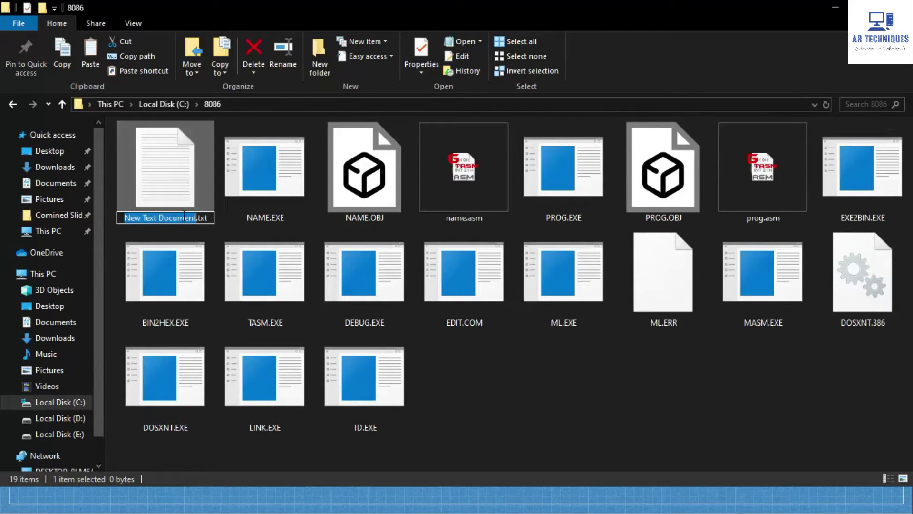
key("BackSpace")
type("h")
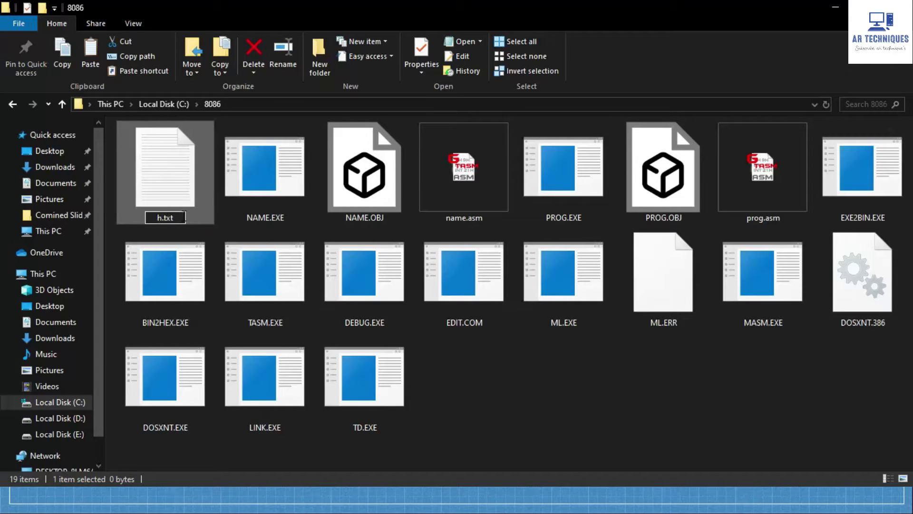
type("ell")
type("o")
key("Right")
key("Right")
key("BackSpace")
key("BackSpace")
key("BackSpace")
type("asm")
key("Return")
key("Return")
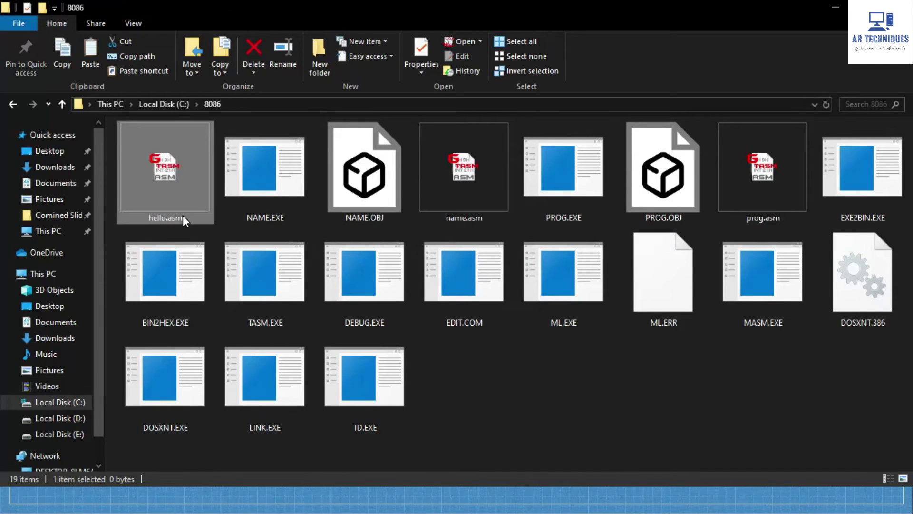
scroll(176, 184, "up", 1, "ctrl")
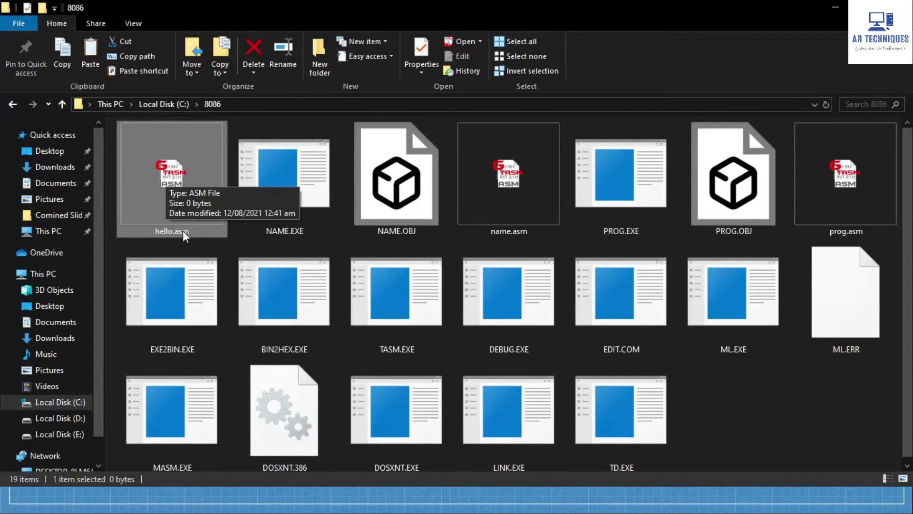
right_click(168, 196)
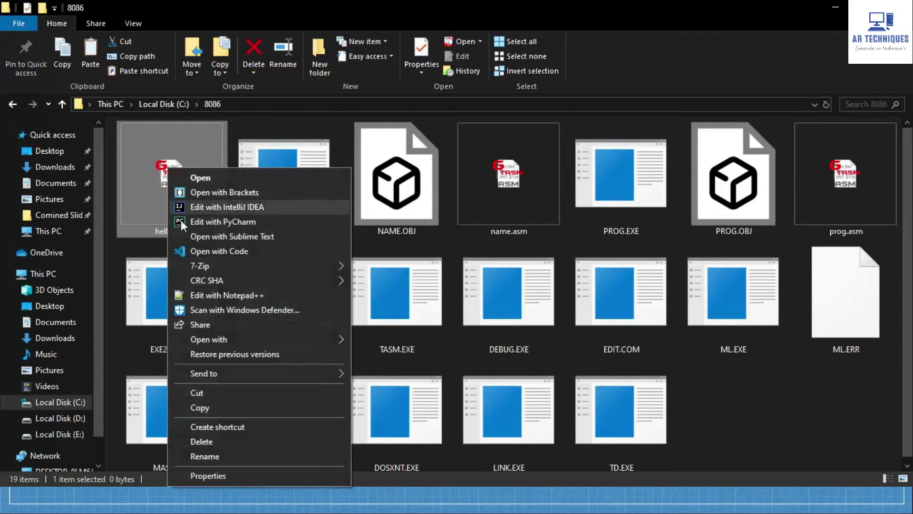
Open the empty hello.asm in Notepad++ and place the caret in the editor.
left_click(224, 295)
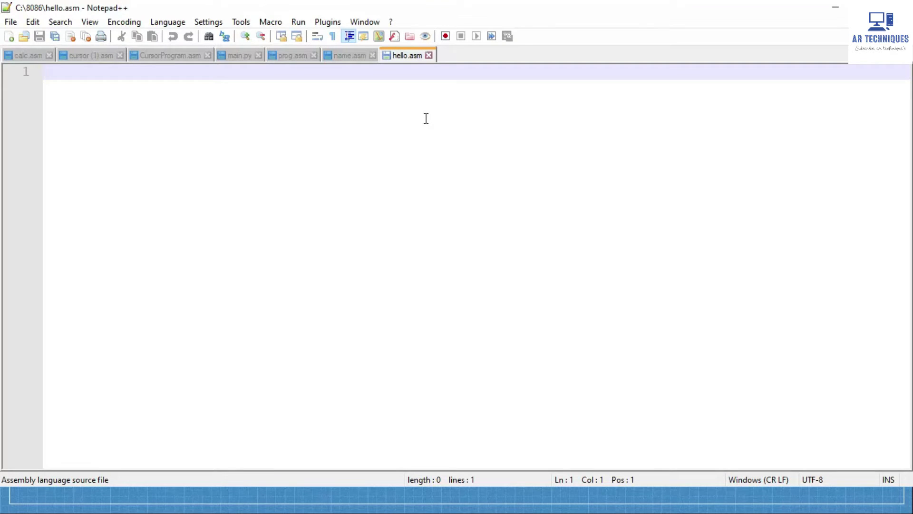
left_click(242, 127)
scroll(242, 126, "up", 1)
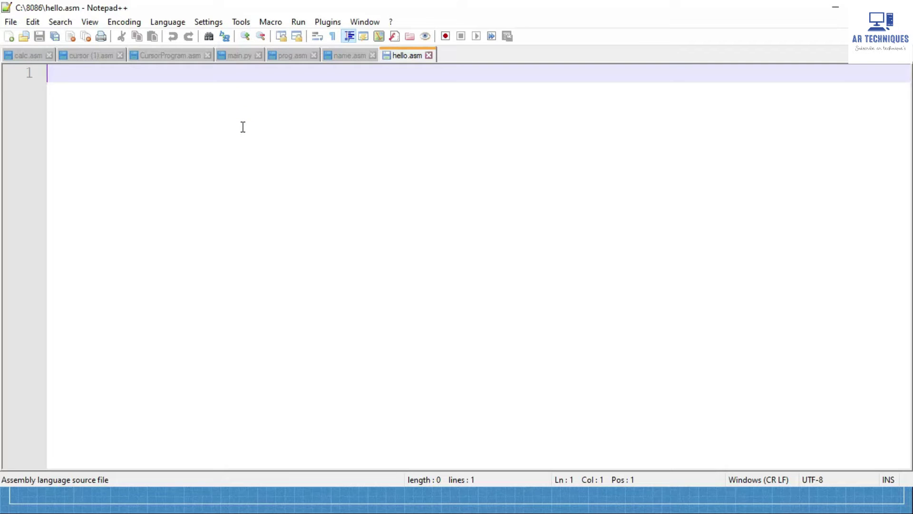
scroll(243, 127, "up", 1)
scroll(243, 127, "up", 1)
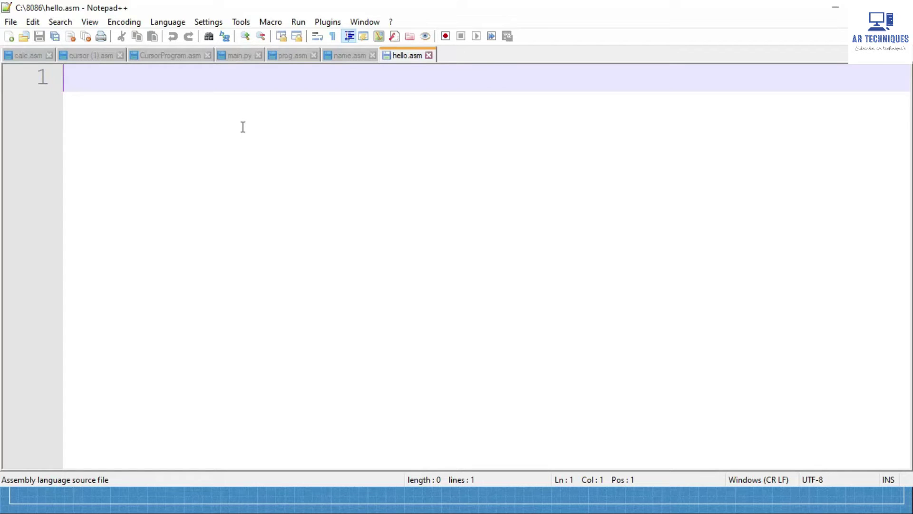
scroll(242, 127, "up", 1)
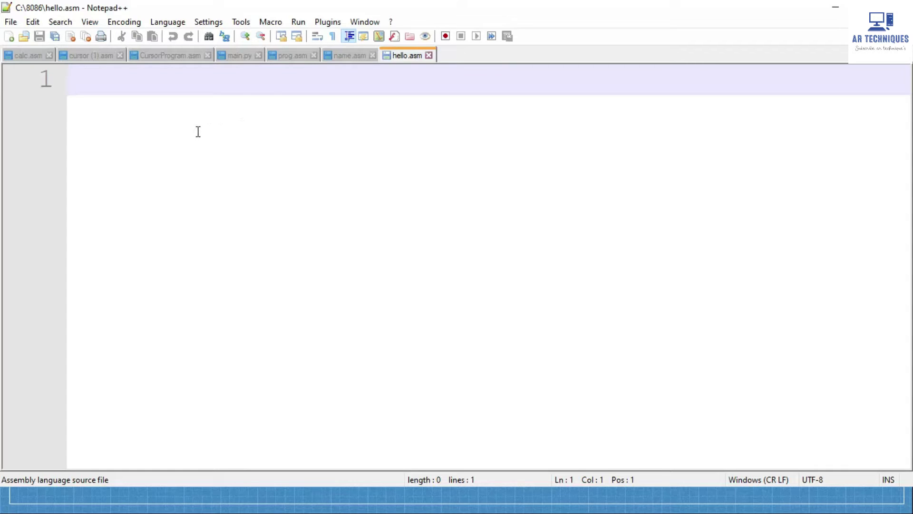
type(".mo")
type("f")
Type the directives .model small, .stack 100h, .data and .code on separate lines.
key("BackSpace")
type("dek")
key("BackSpace")
key("BackSpace")
type("ll")
key("BackSpace")
type("small")
key("Return")
type(".stack ")
type("100g")
key("BackSpace")
type("h")
key("Return")
type(".data")
key("Return")
type(".")
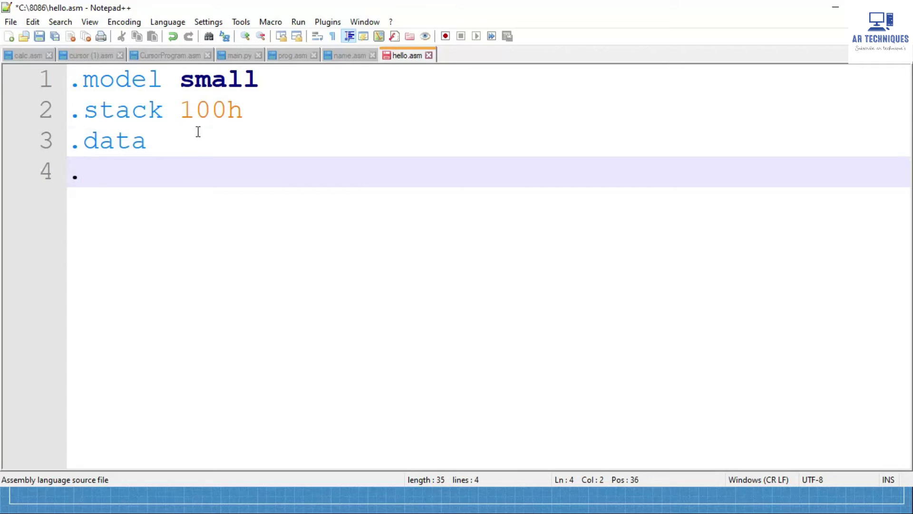
type("code'")
key("BackSpace")
key("Return")
type("main pt")
Add main proc, main endp and end main, with an indented blank line inside main.
key("BackSpace")
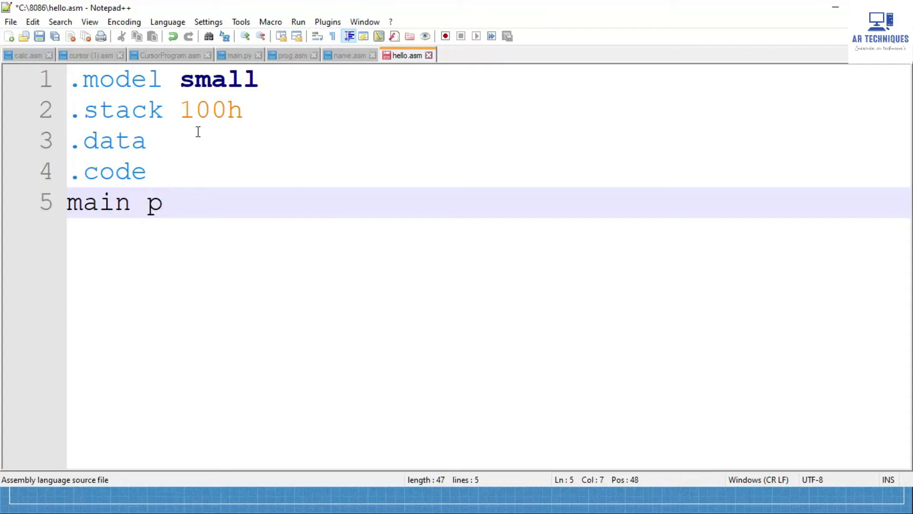
type("roc")
key("Return")
key("Return")
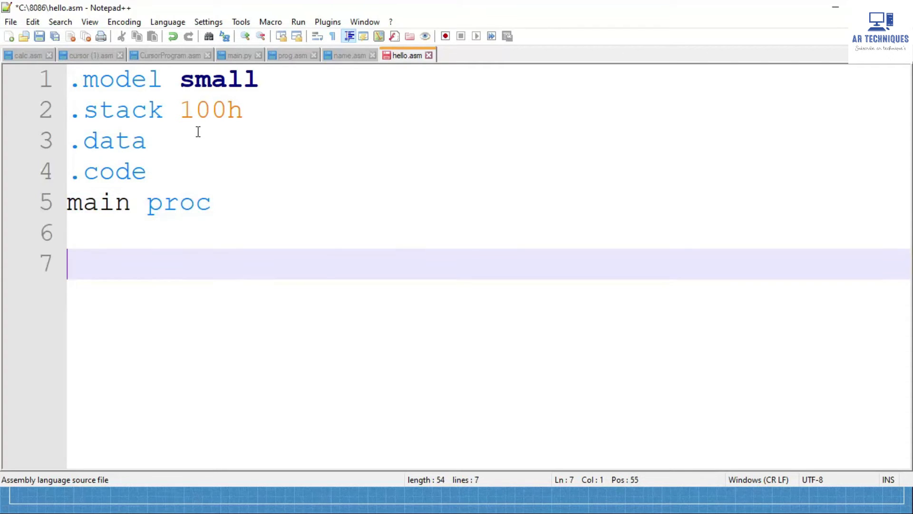
type("ms")
key("BackSpace")
type("a")
key("Return")
type("em")
key("BackSpace")
type("ndp")
key("Return")
type("en'")
key("BackSpace")
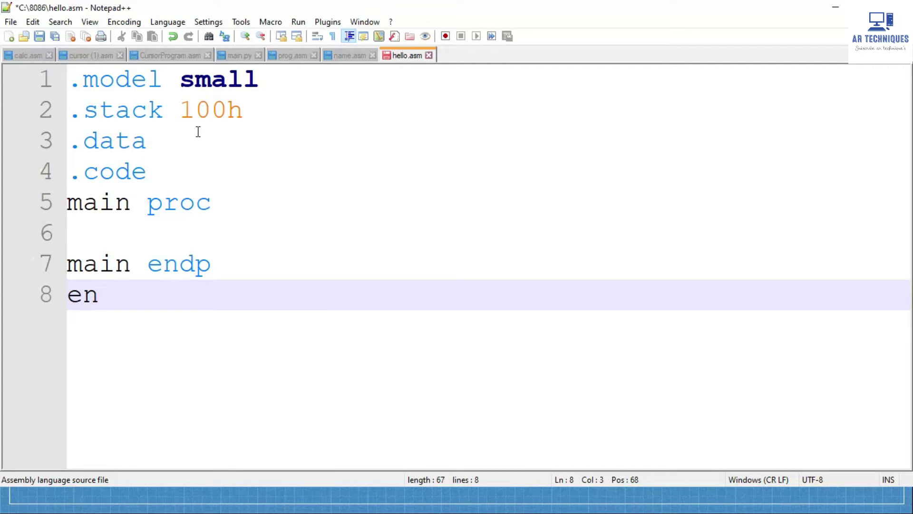
type("d ma")
key("Return")
key("Up")
key("Up")
key("Return")
key("Up")
key("Tab")
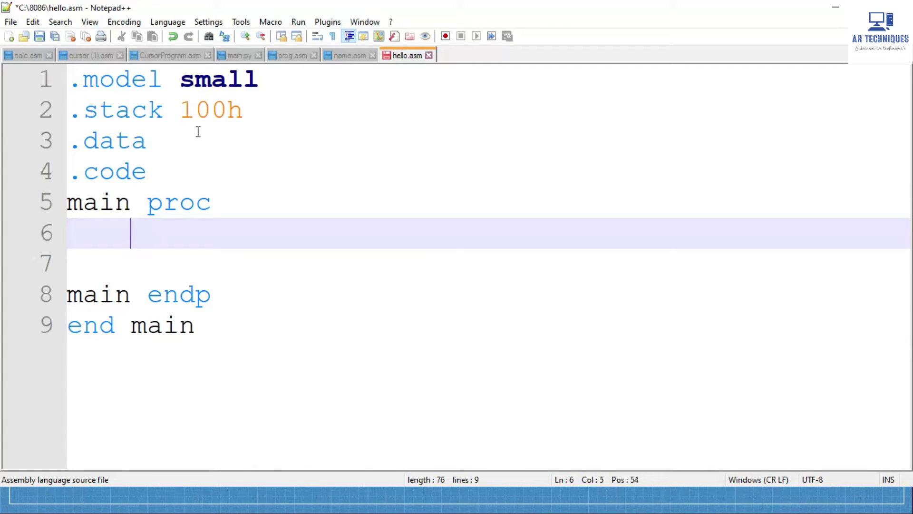
Open a blank line 4 under .data and start the message declaration.
key("Up")
key("Up")
key("Up")
key("Right")
key("Return")
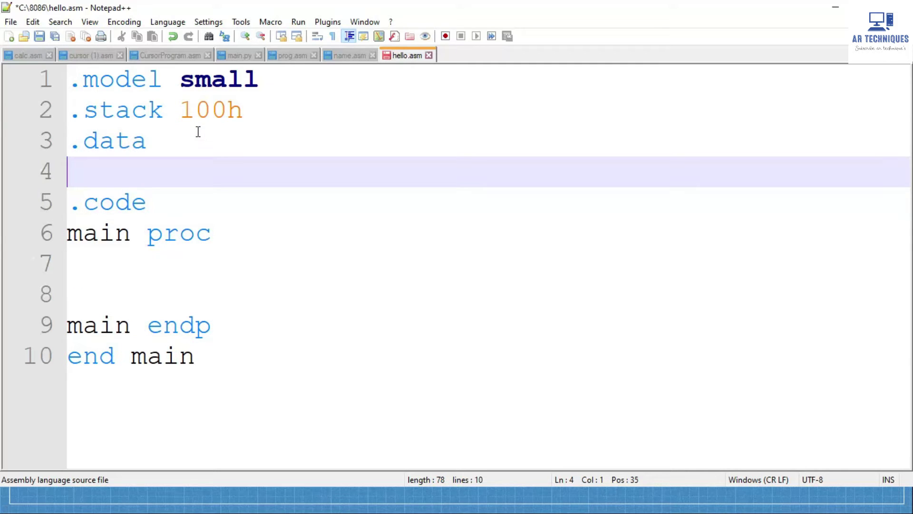
key("Down")
key("Up")
type("n")
key("BackSpace")
type("yourna")
key("BackSpace")
key("BackSpace")
key("BackSpace")
key("BackSpace")
key("BackSpace")
key("BackSpace")
type("ms")
key("BackSpace")
type("sg ")
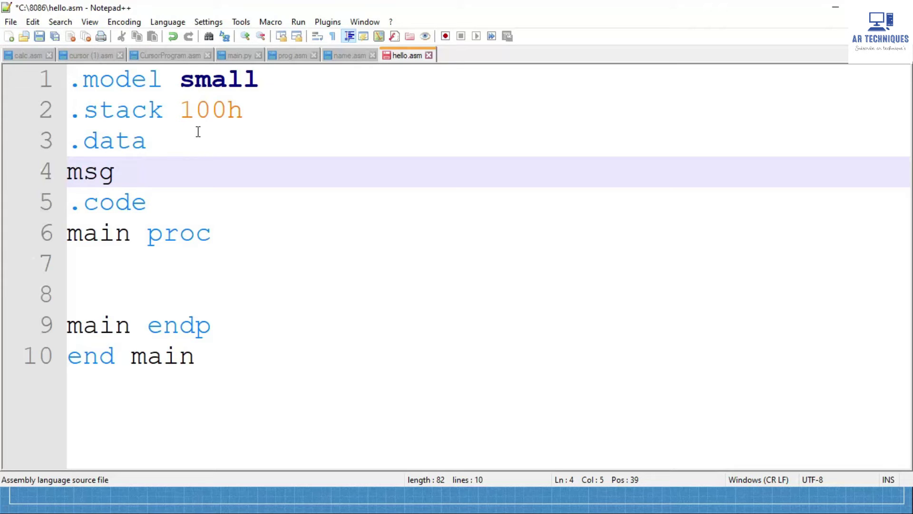
type("db")
type(" '")
Complete msg db "Hello World!" on line 4, fixing the typos.
key("BackSpace")
type("\"")
type("He")
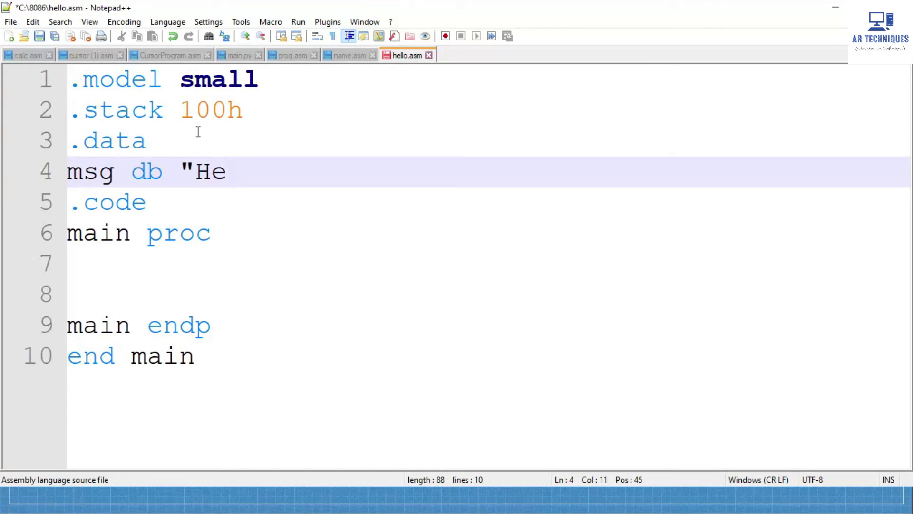
type("llo Wp")
key("BackSpace")
key("BackSpace")
type("World\"")
key("Left")
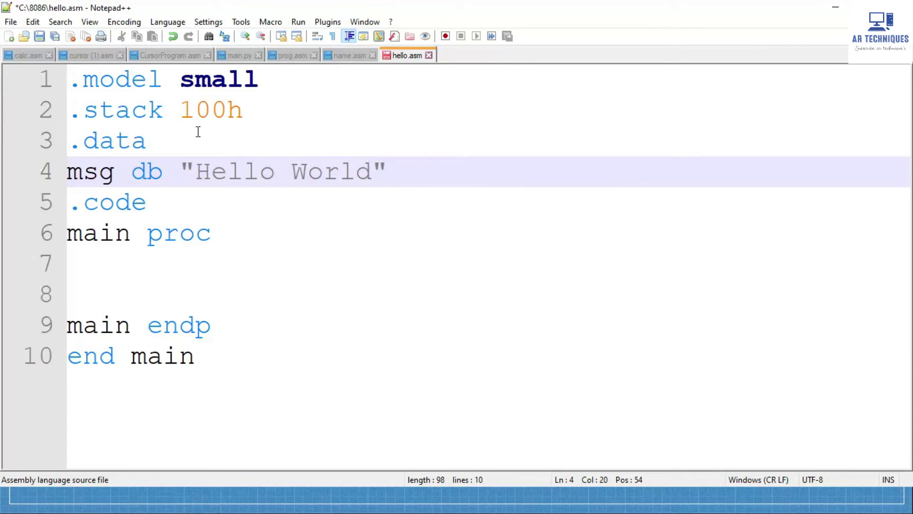
type("!")
key("Right")
key("Down")
key("Down")
key("Down")
key("Up")
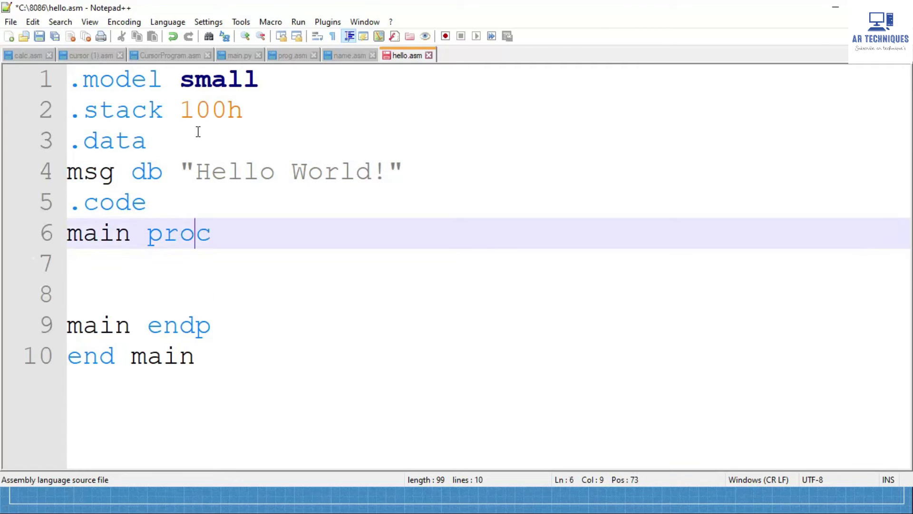
key("Up")
key("Up")
key("Up")
key("Down")
key("Down")
key("Down")
key("Down")
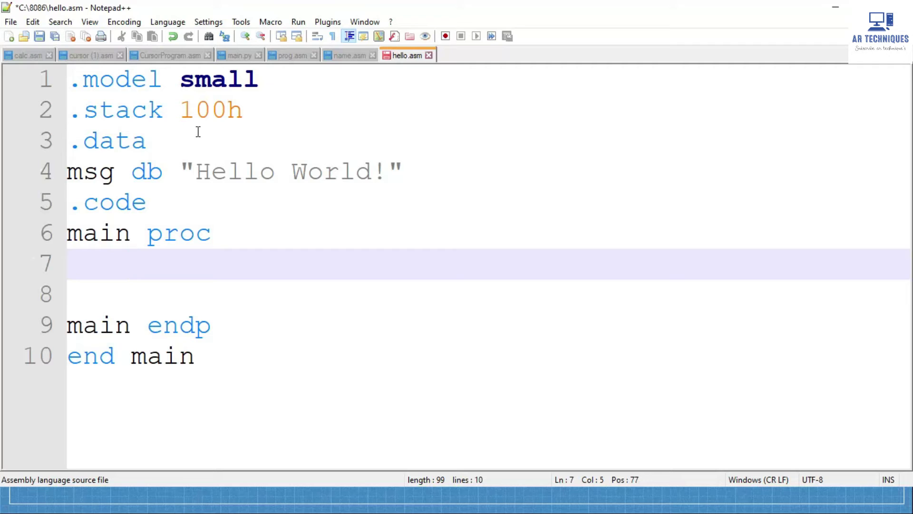
key("Return")
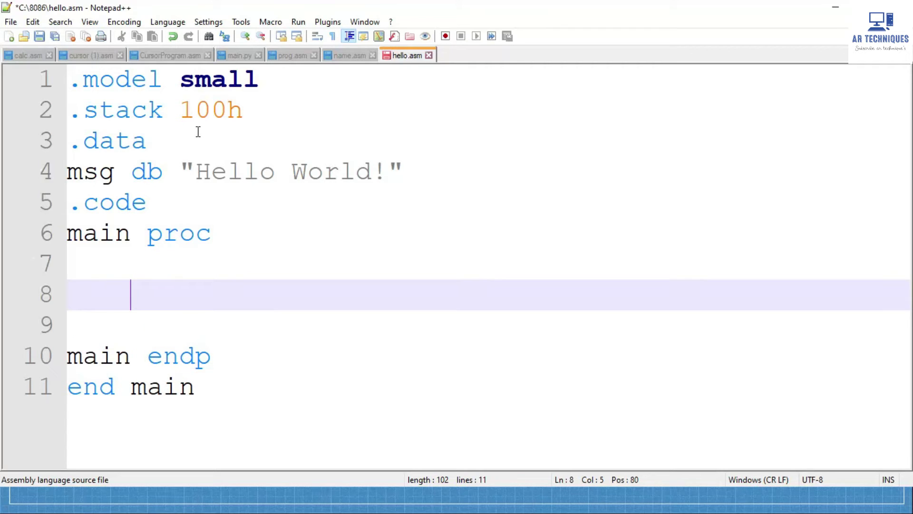
key("Up")
type("m")
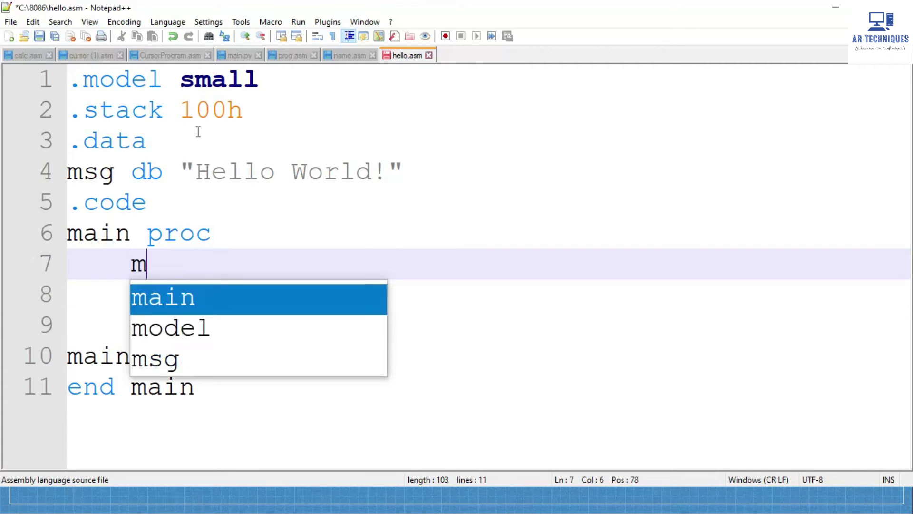
type("oc")
key("BackSpace")
key("BackSpace")
type("v ax,@da")
key("Return")
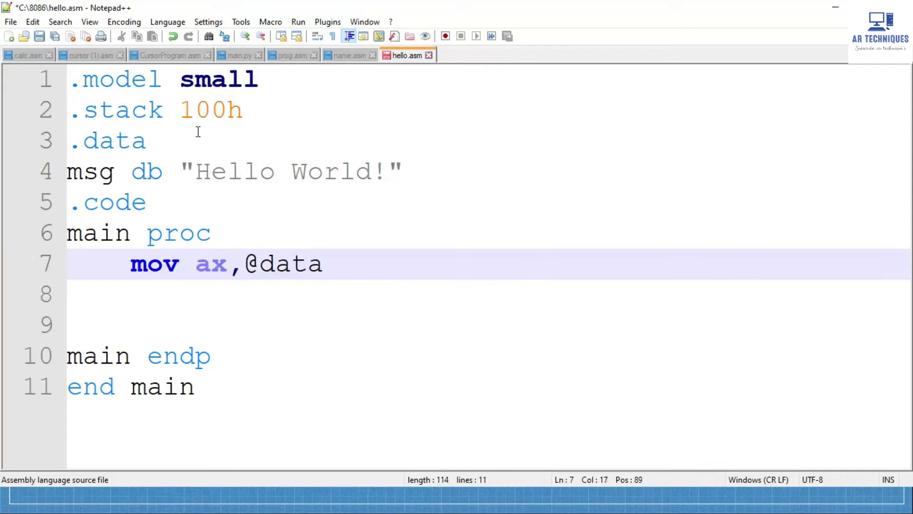
key("Return")
type("mov dsx")
Add mov ds,ax, then the exit instructions mov ah,4ch and int 21h.
key("BackSpace")
type(",a")
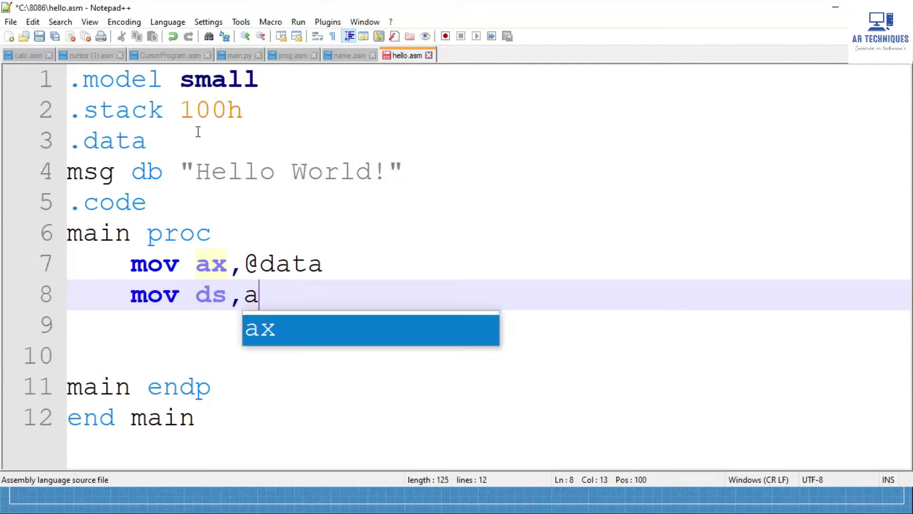
type("x")
key("Return")
key("Return")
key("Return")
type("m")
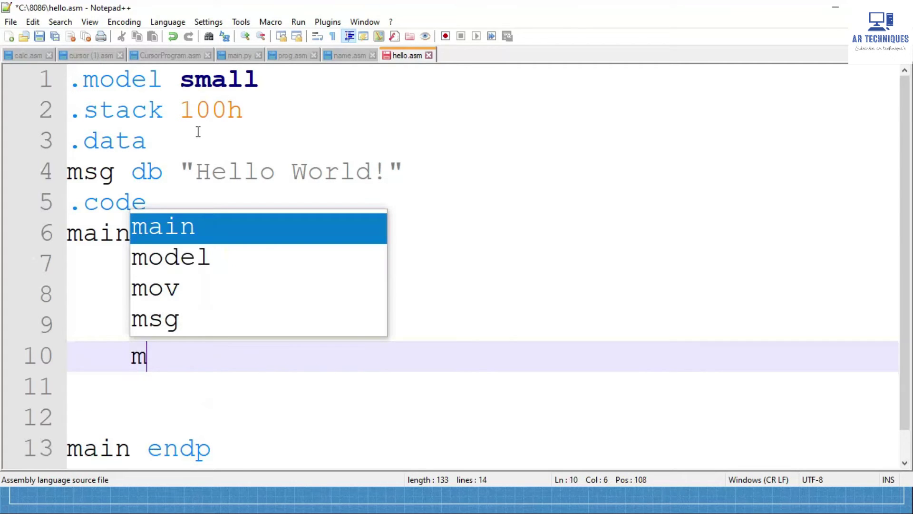
type("o")
key("Escape")
type("b")
key("BackSpace")
type("v ah,4ch")
key("Return")
type("int 21h")
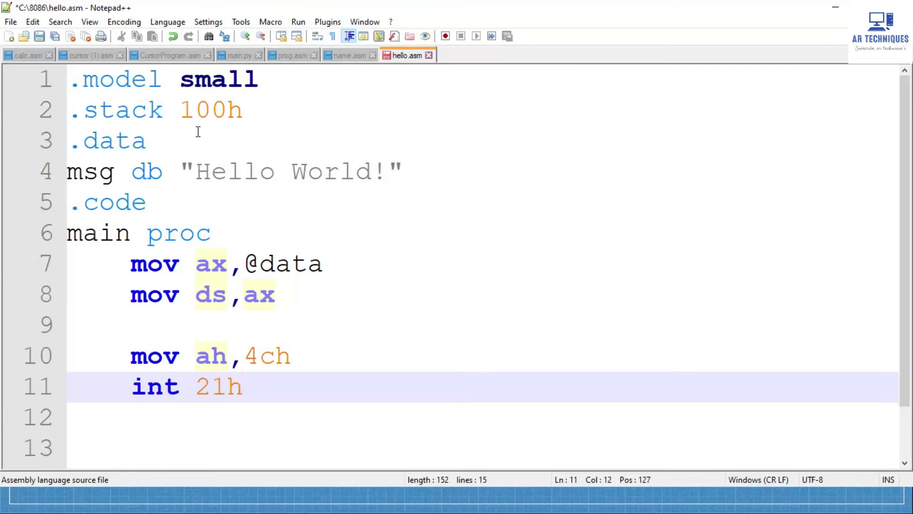
scroll(198, 131, "down", 1)
Delete the extra blank line before main endp.
left_click(152, 251)
key("Down")
key("Down")
key("Down")
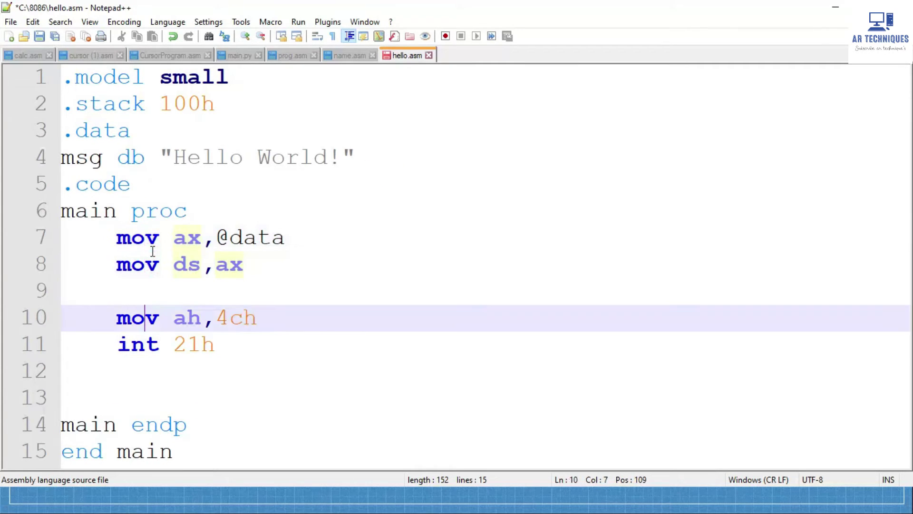
key("Down")
key("Down")
key("Down")
key("BackSpace")
key("BackSpace")
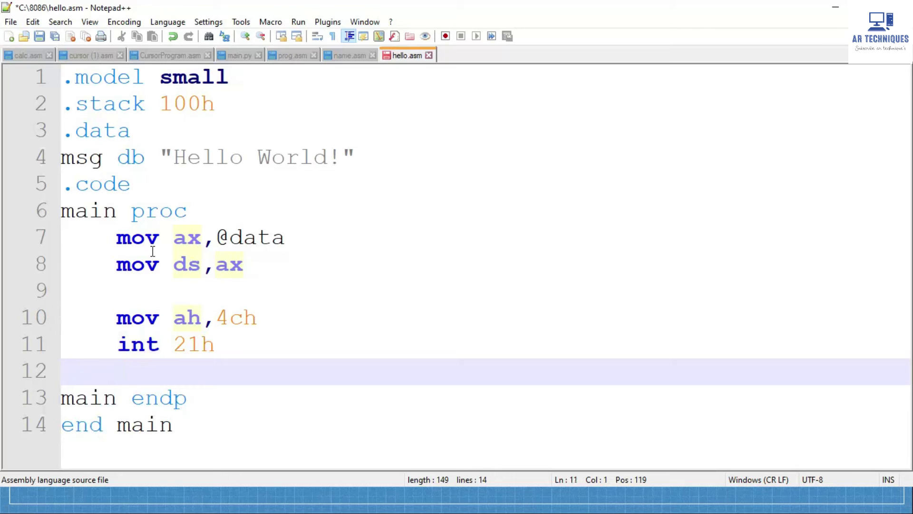
key("Up")
key("Up")
key("Up")
Insert mov ah, 09h on line 10 after mov ds,ax.
key("Down")
key("Right")
key("Up")
key("Up")
key("Down")
key("Return")
key("Return")
key("Up")
type("mo")
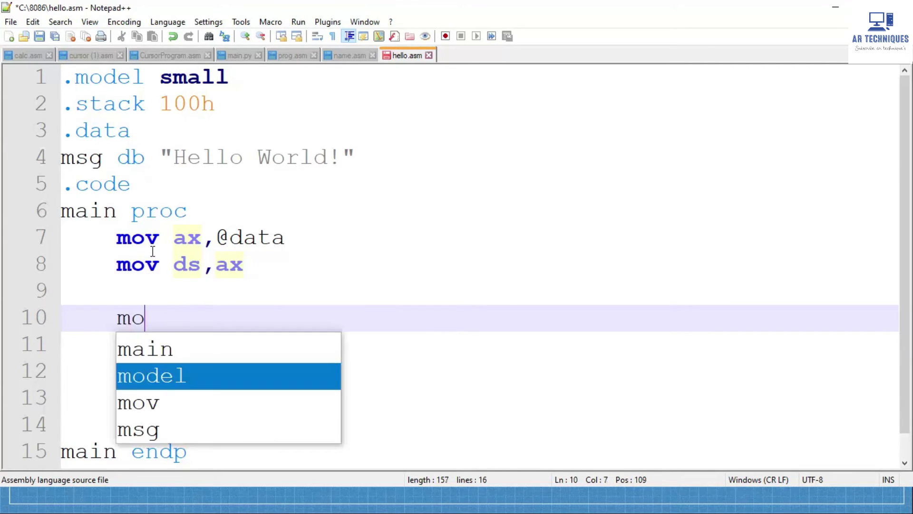
type("v")
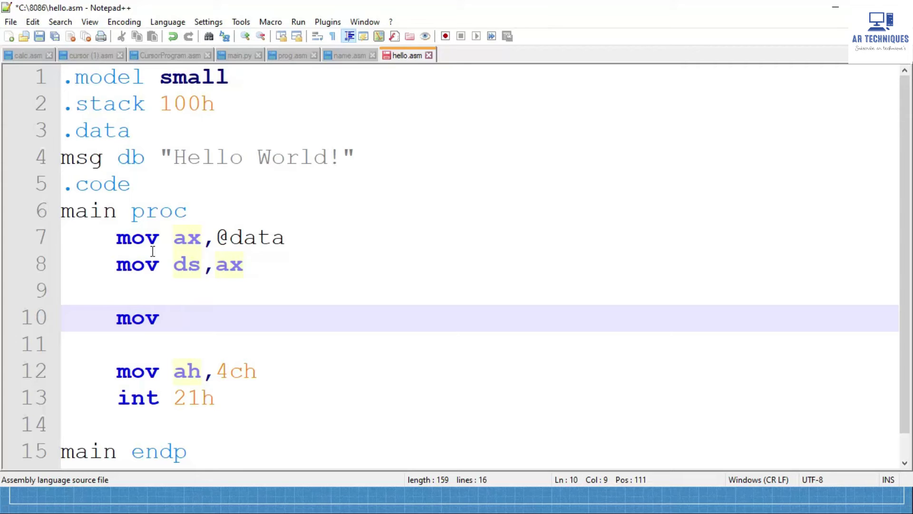
type("ah, 09")
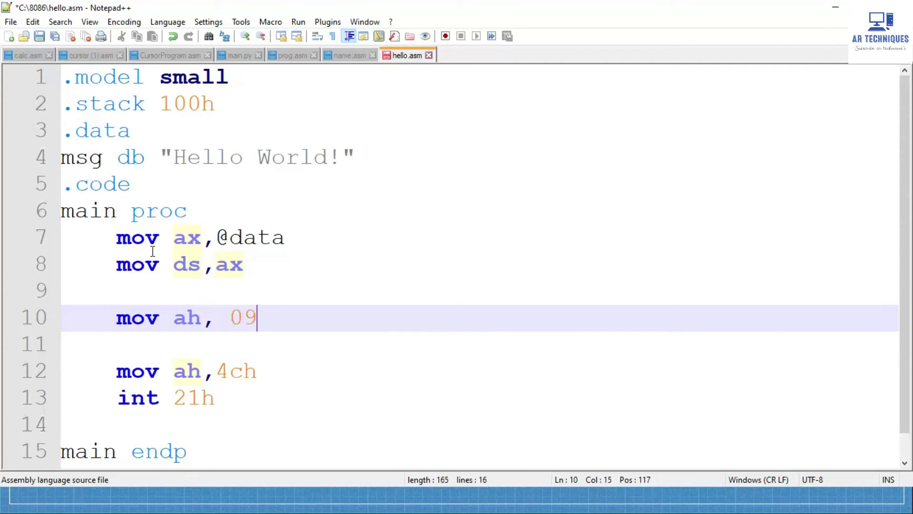
type("h")
key("Return")
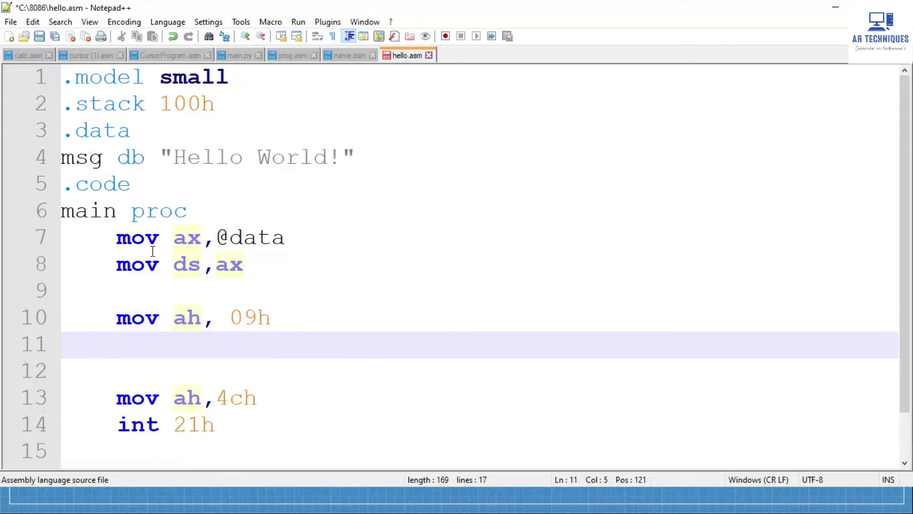
type("mov d")
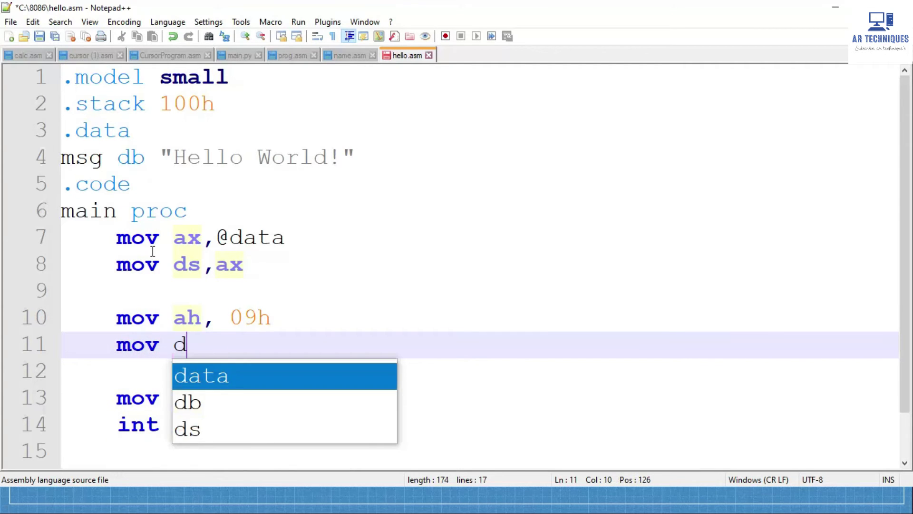
left_click_drag(105, 327, 289, 319)
triple_click(289, 318)
left_click(288, 318)
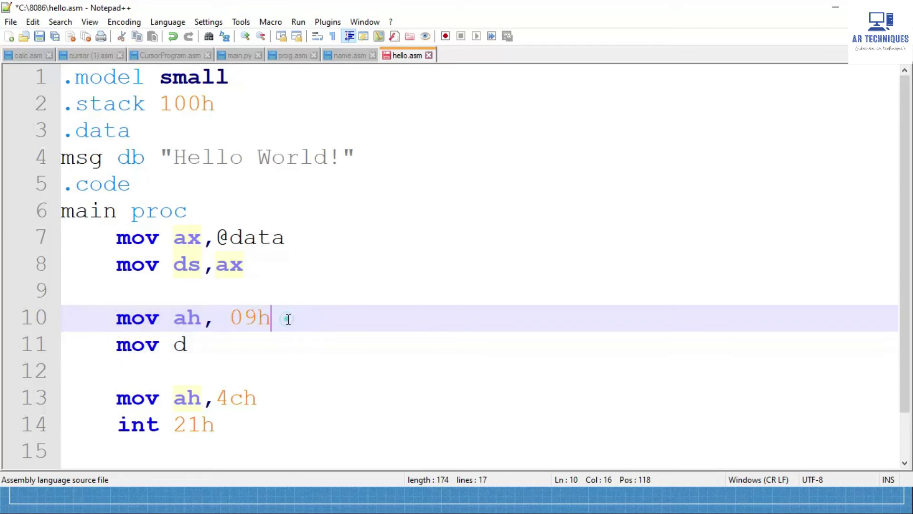
Write mov dx, offset msg on line 11, correcting the misspellings.
left_click(193, 343)
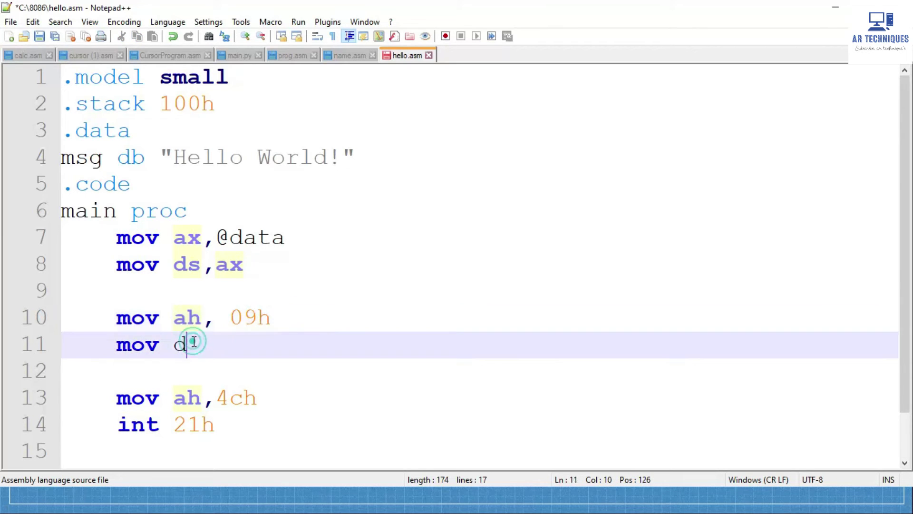
type("x")
type("m")
key("BackSpace")
type(", ")
type("o")
type("g")
key("BackSpace")
type("ffsrt")
key("BackSpace")
key("BackSpace")
type("et ")
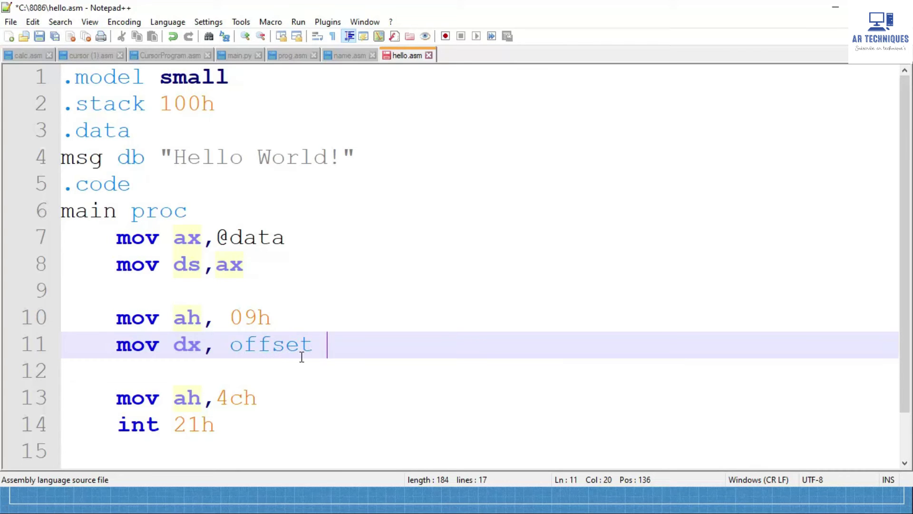
type("msh")
key("BackSpace")
type("g")
key("Return")
type("mob")
Type int 21h on line 12 and save hello.asm.
key("BackSpace")
key("BackSpace")
type("v")
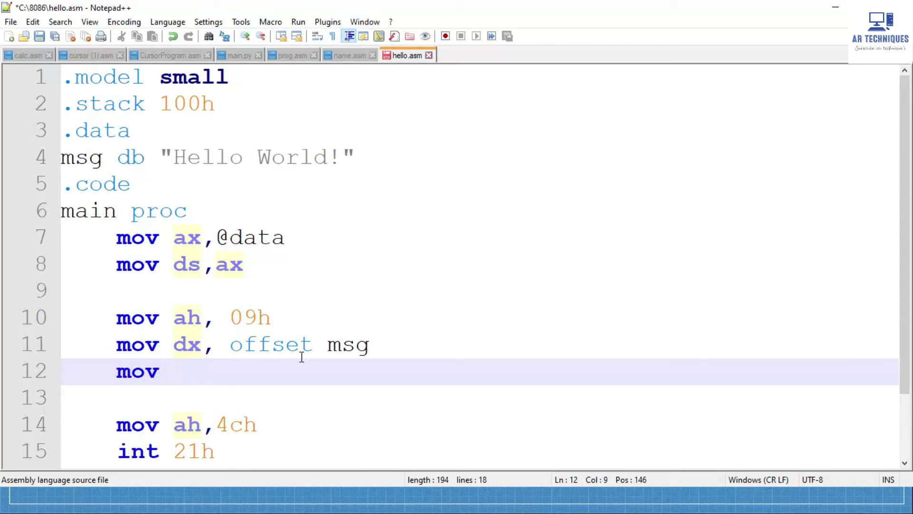
key("BackSpace")
key("BackSpace")
key("BackSpace")
type("int 31")
key("BackSpace")
key("BackSpace")
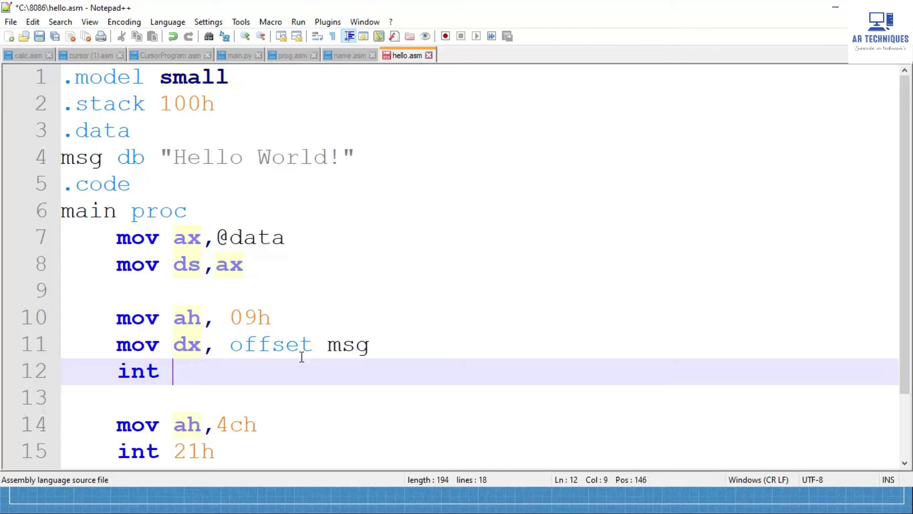
type("21h")
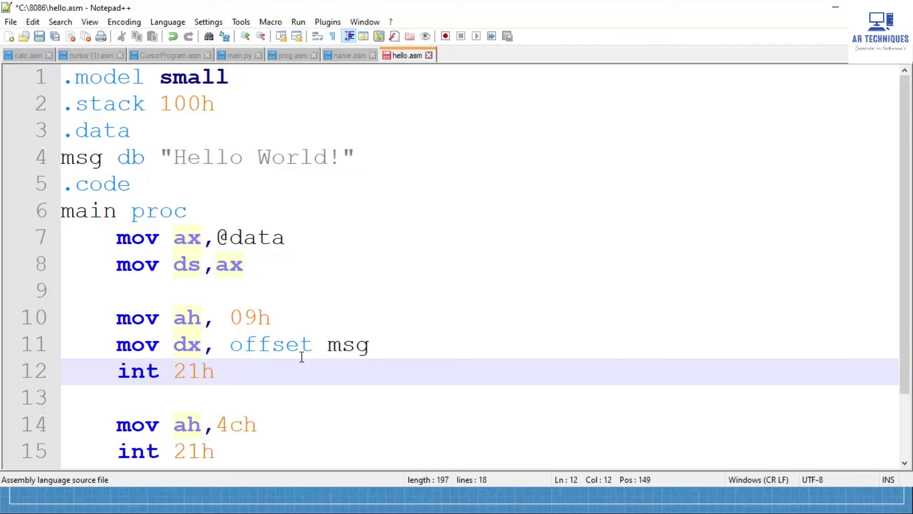
scroll(301, 357, "down", 2, "ctrl")
key("ctrl+s")
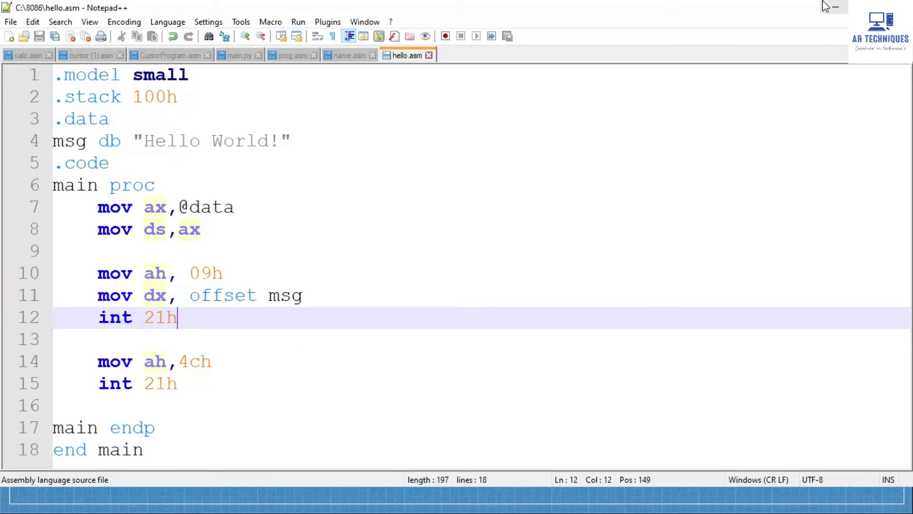
Minimize Notepad++ and launch DOSBox 0.74 through a 'dos' Start menu search.
left_click(830, 7)
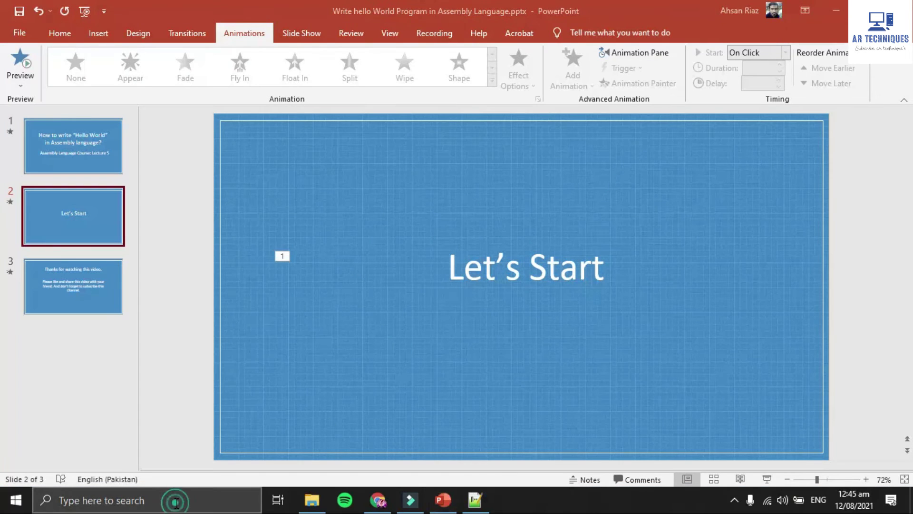
left_click(177, 502)
type("d")
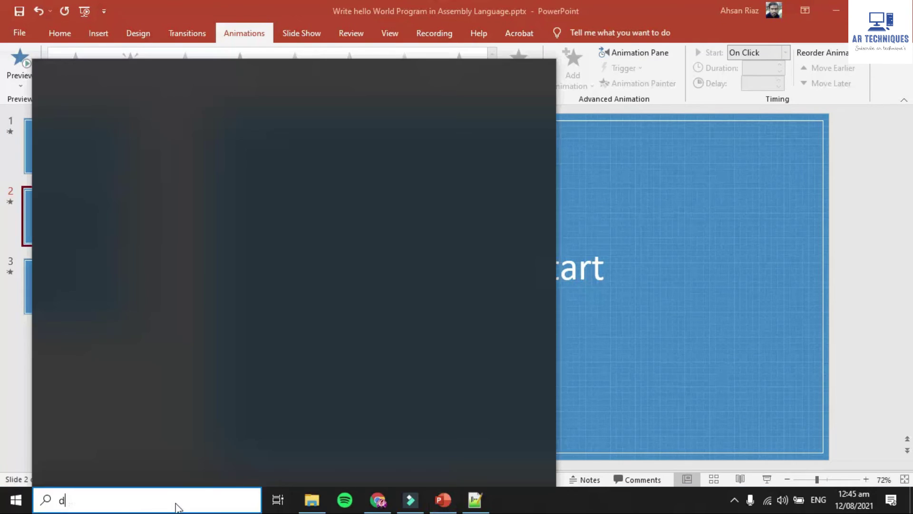
type("os")
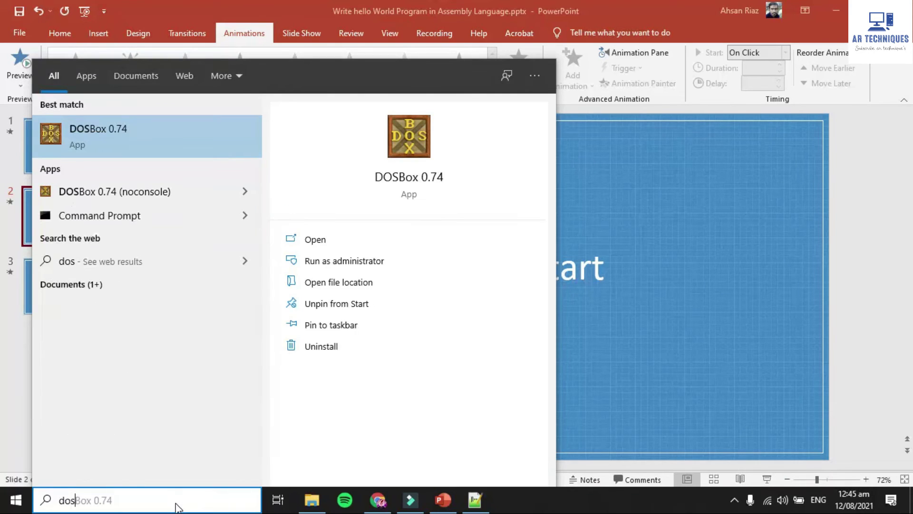
key("Return")
type("mount c c:\\8086")
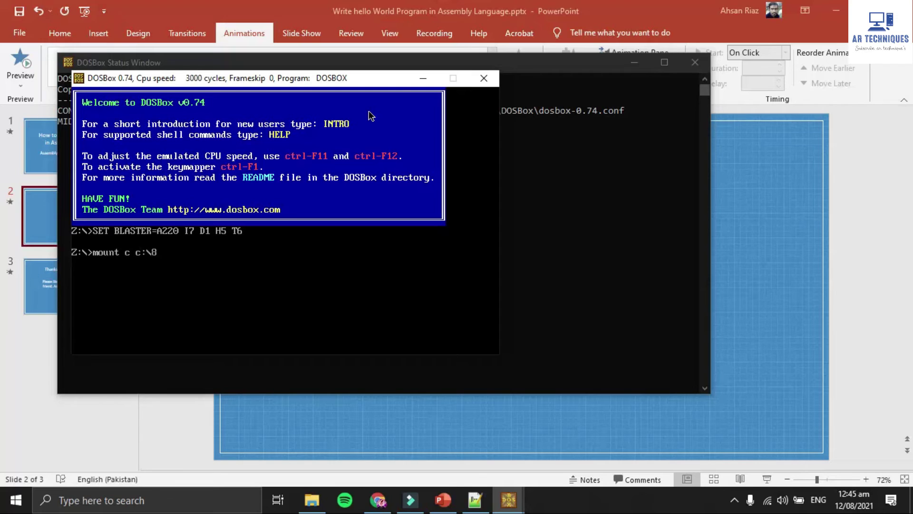
Mount c:\8086 as drive C with 'mount c c:\8086' and switch to C:.
key("Return")
type("c:")
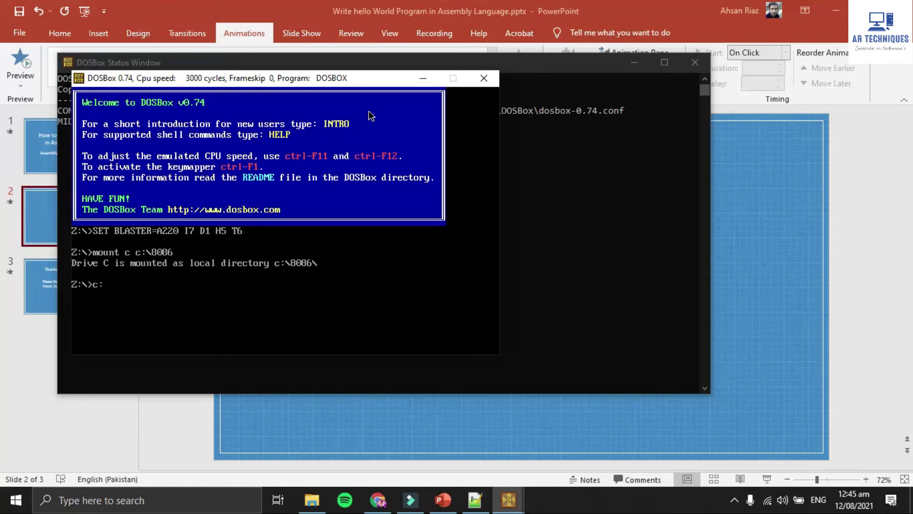
key("Return")
Open the 8086 folder and move the DOSBox console over its right side.
left_click(329, 502)
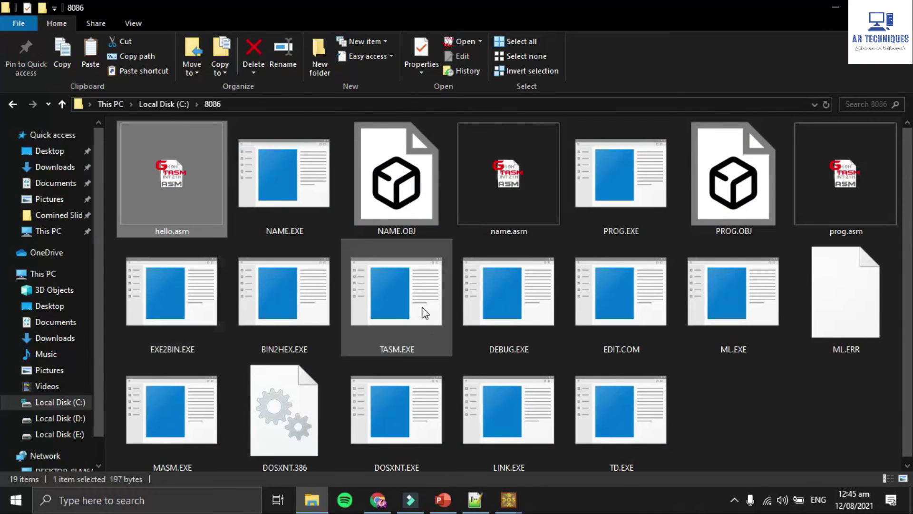
mouse_move(509, 500)
left_click(582, 458)
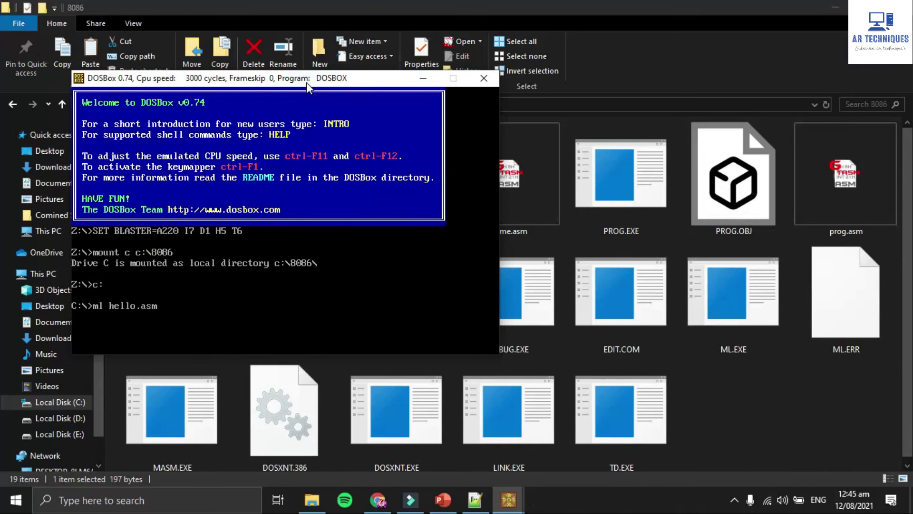
left_click_drag(306, 82, 606, 94)
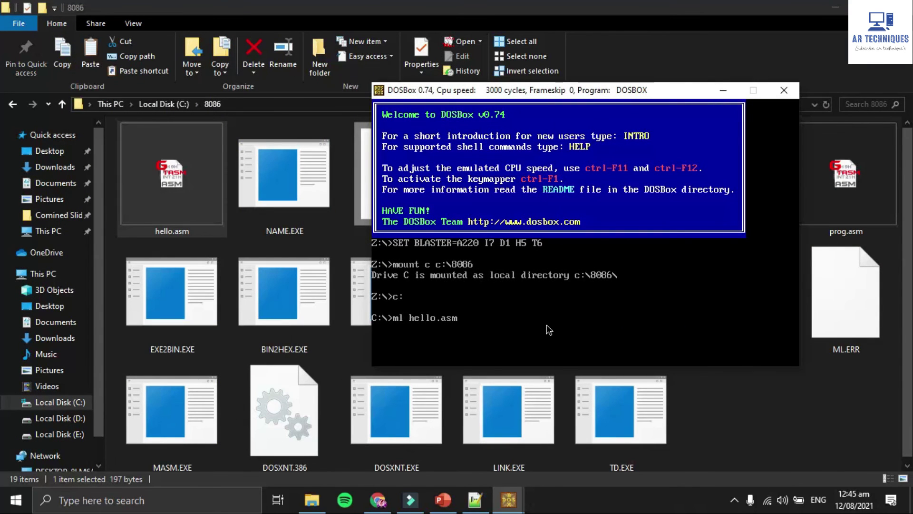
Assemble with 'ml hello.asm' and run 'hello', which prints Hello World! plus garbage.
key("Return")
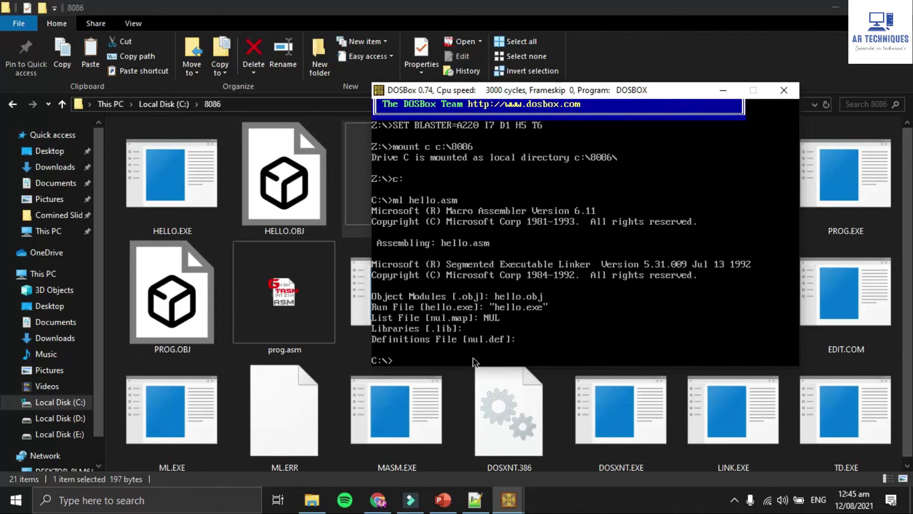
type("hello")
key("Return")
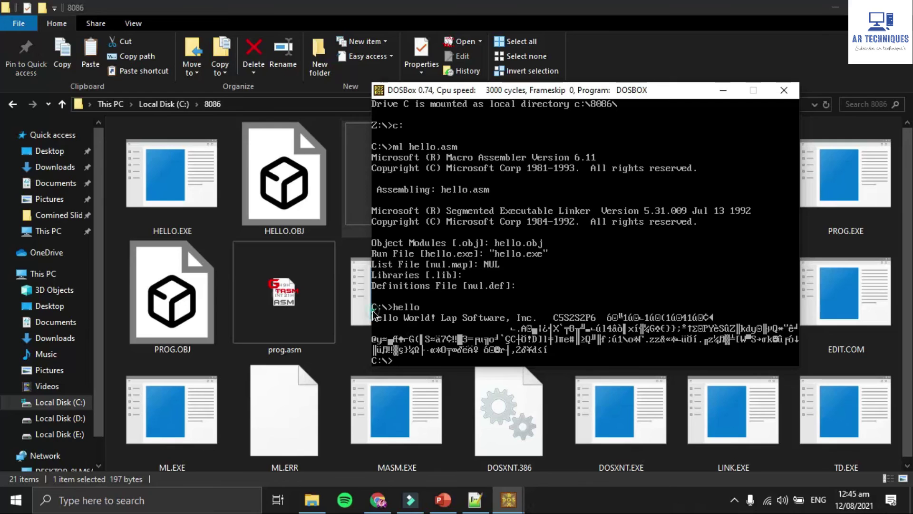
left_click(390, 326)
left_click(454, 316)
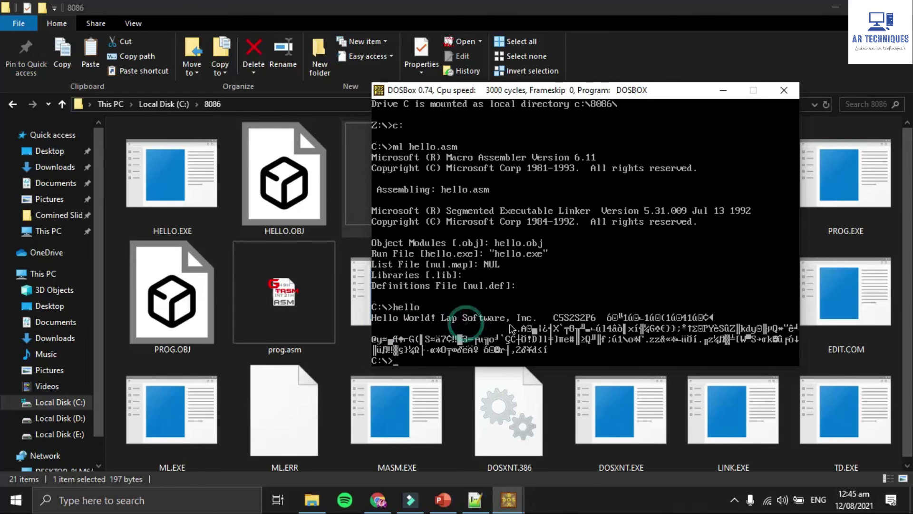
left_click(436, 323)
left_click(474, 499)
Add a $ terminator after 'World!' on line 4 and save hello.asm.
left_click(332, 228)
double_click(222, 268)
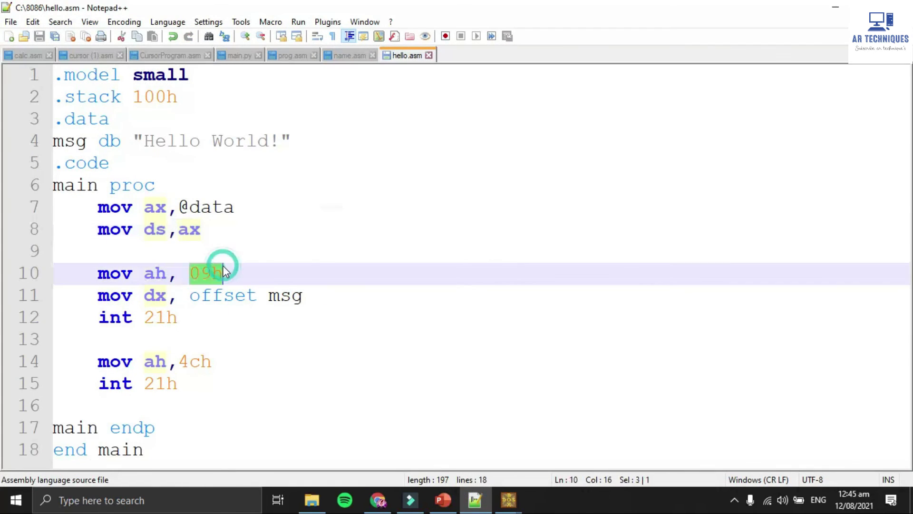
left_click(249, 283)
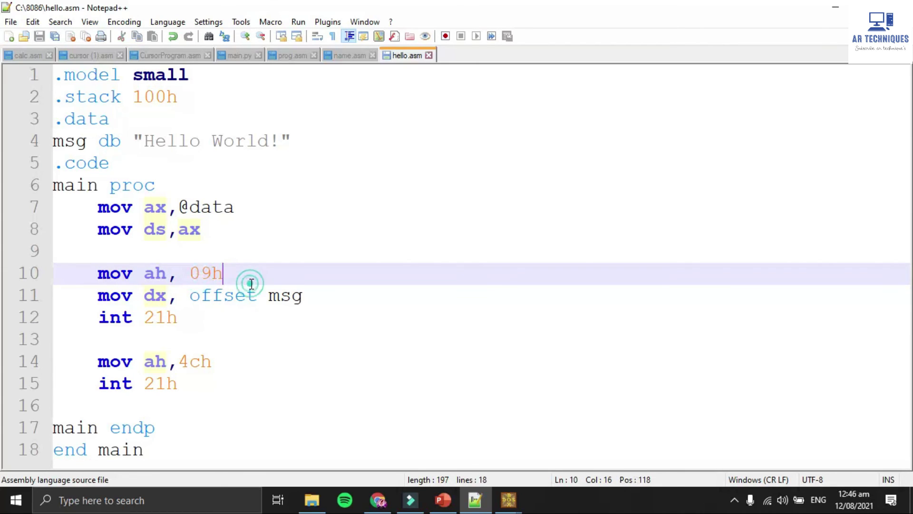
left_click(280, 142)
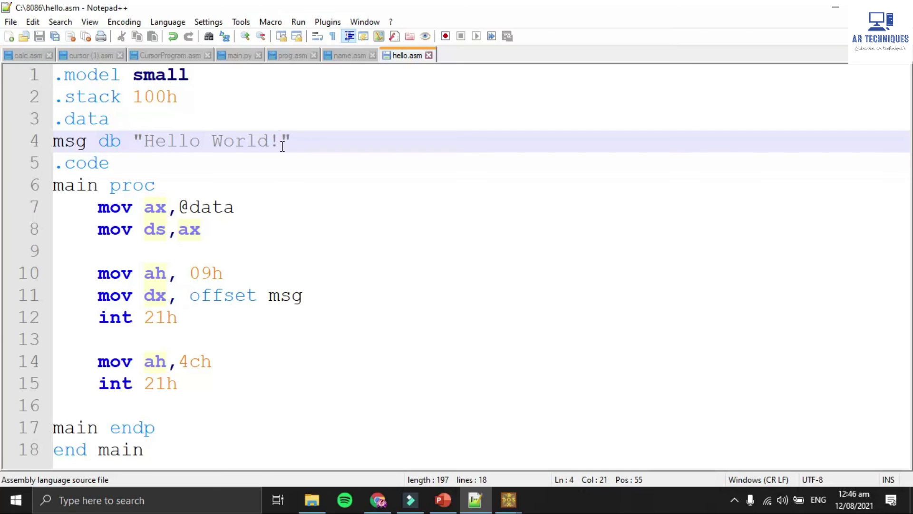
type("$")
key("ctrl+s")
Check the 09h function number and the new $ terminator, then view the document summary.
left_click(178, 276)
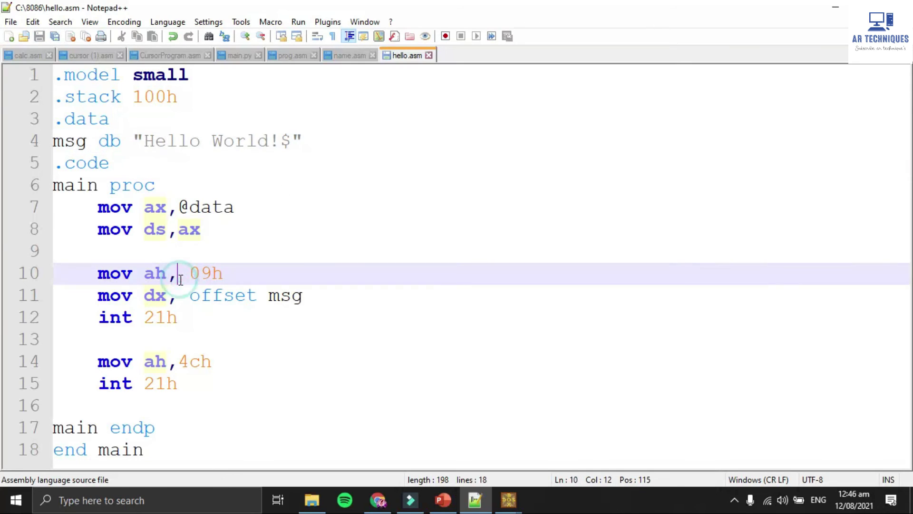
double_click(204, 276)
left_click(234, 278)
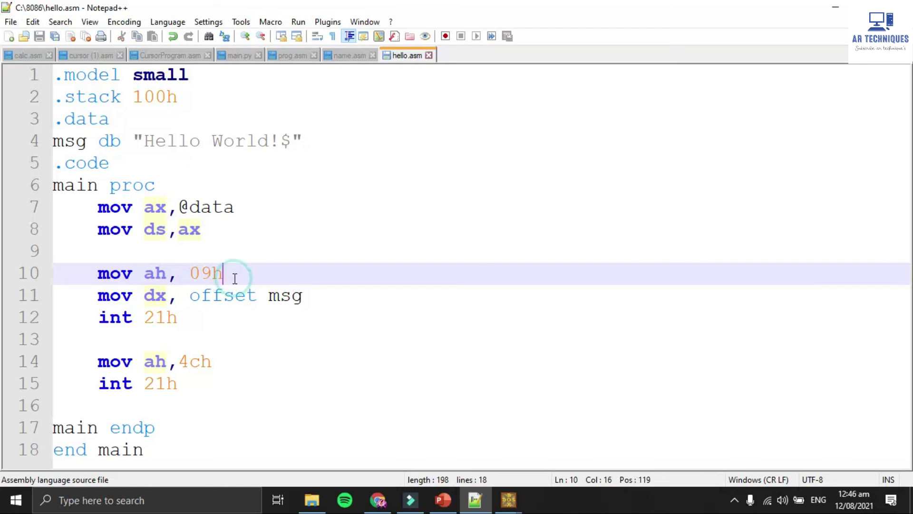
left_click(201, 273)
double_click(202, 274)
double_click(290, 139)
left_click(291, 133)
double_click(289, 145)
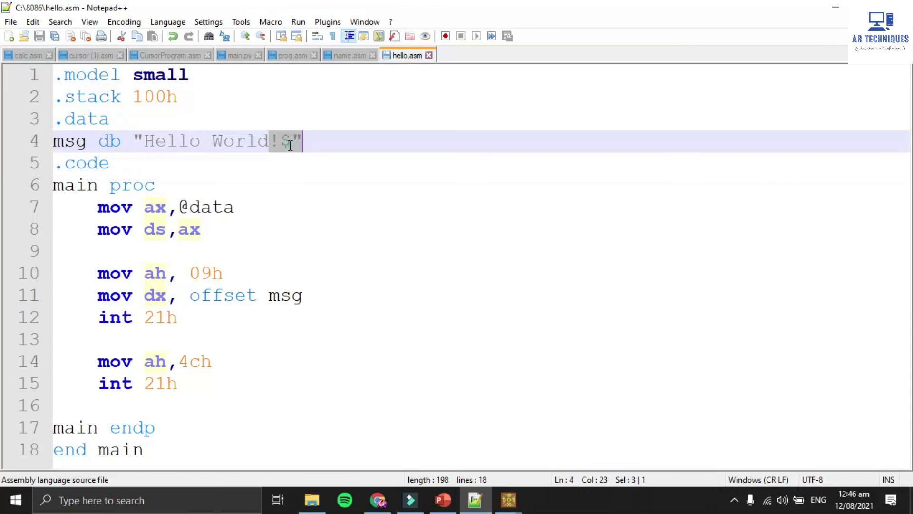
left_click(293, 141)
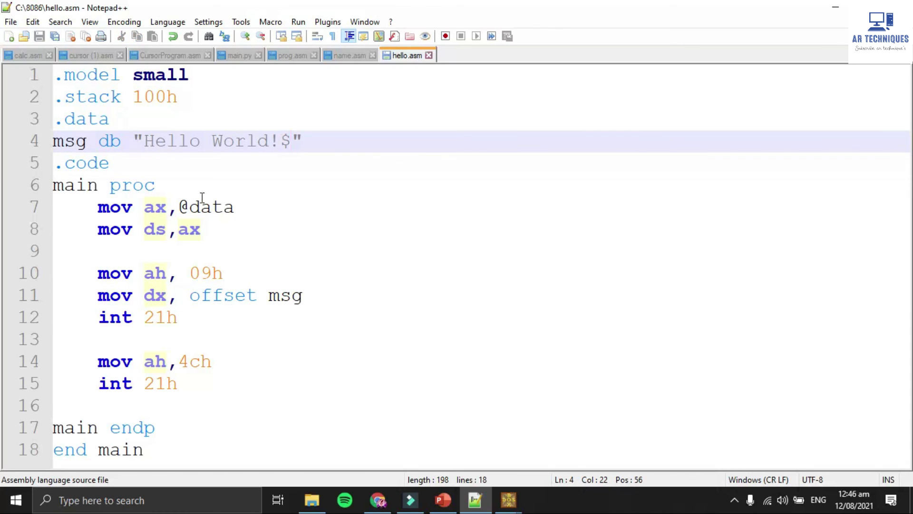
double_click(503, 483)
Reassemble hello.asm with the recalled ml command in DOSBox and run hello.
left_click(509, 326)
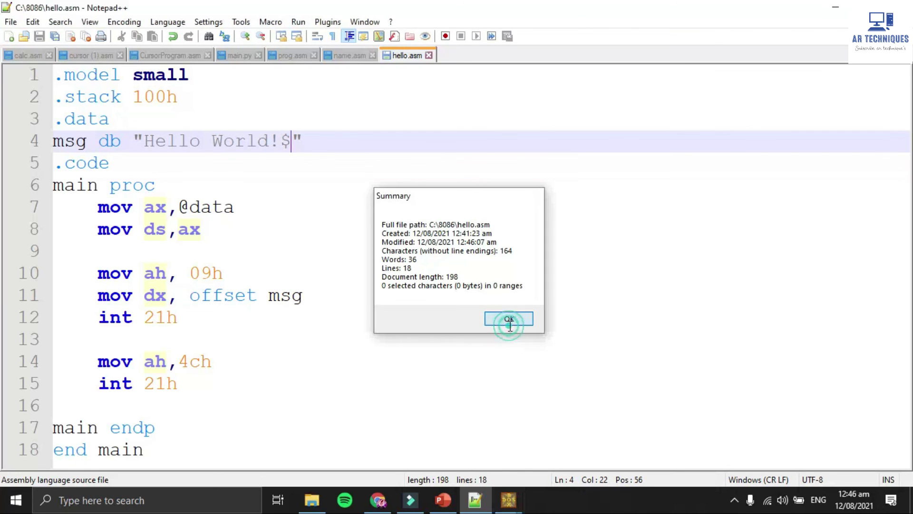
left_click(585, 458)
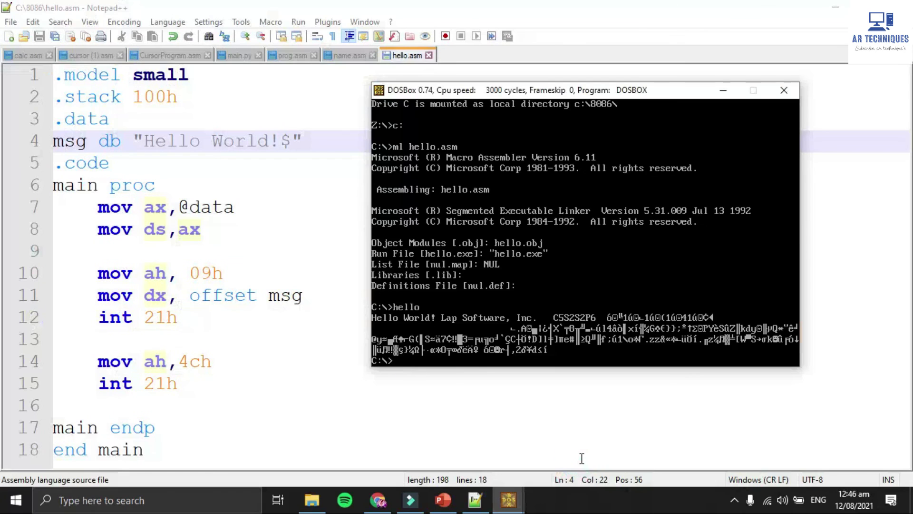
key("Up")
key("Up")
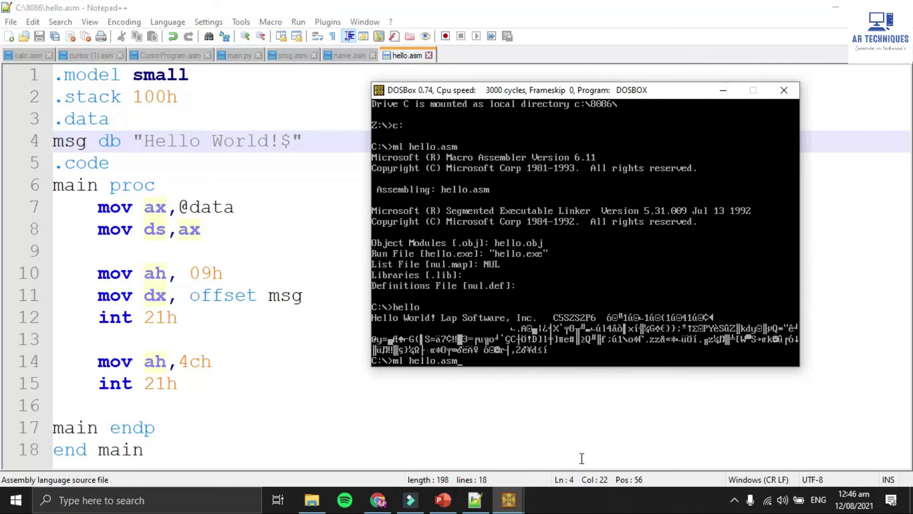
key("Return")
key("Up")
key("Up")
key("Return")
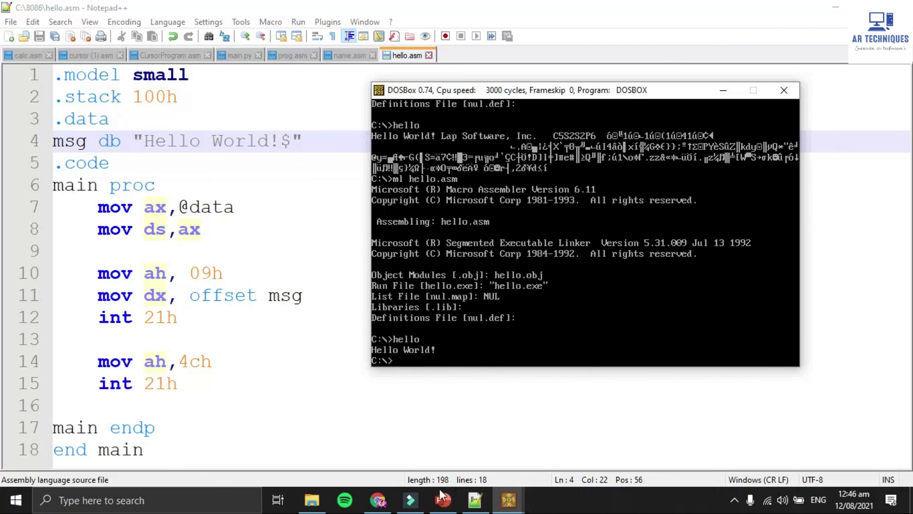
Bring the PowerPoint slideshow back on screen.
mouse_move(443, 501)
left_click(463, 443)
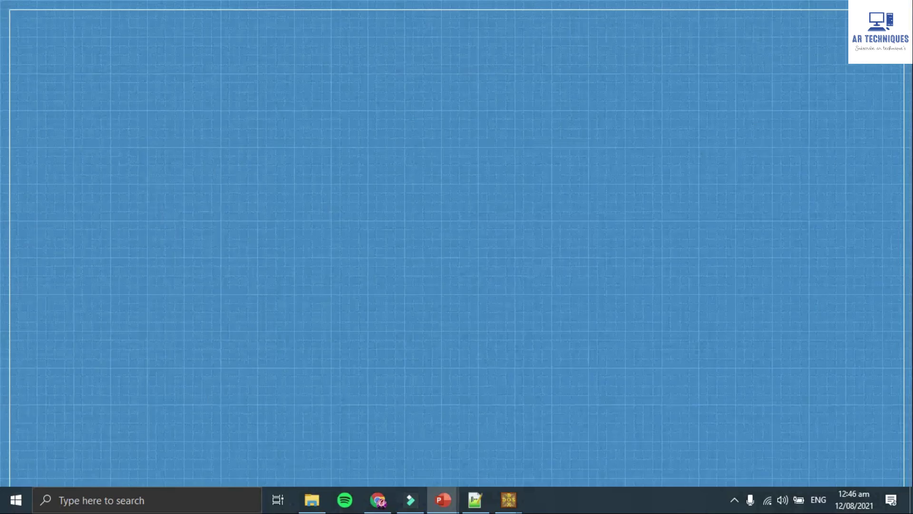